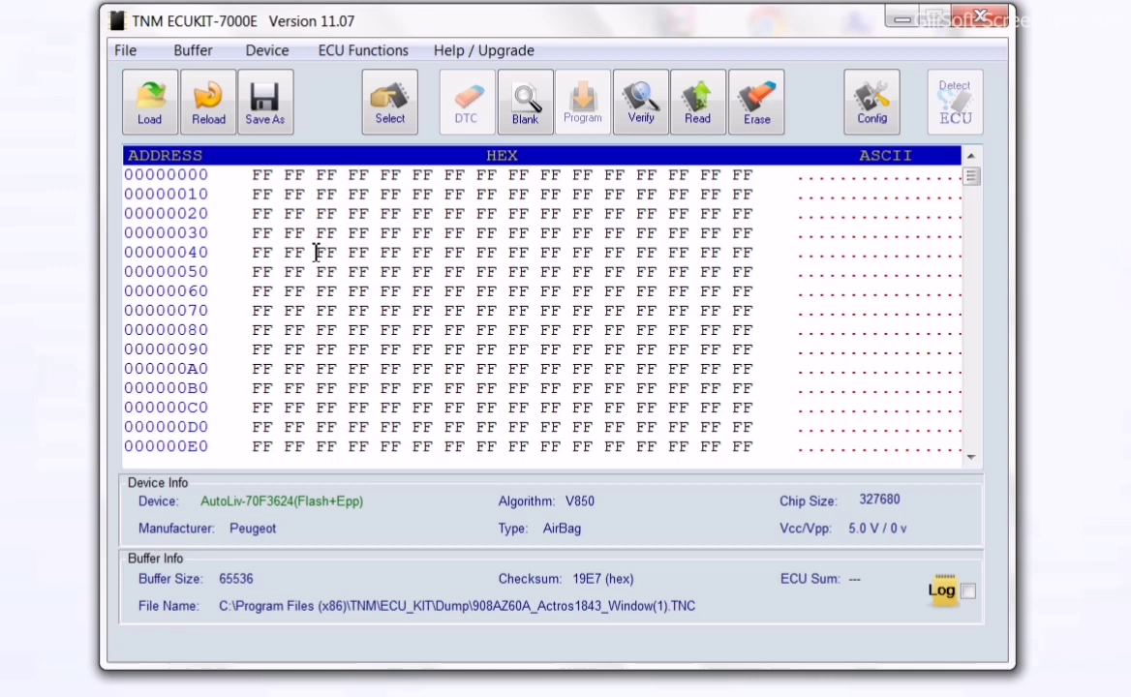
- Select the SIEMENS SIM2K-34x device under the OBD(ECU) type and dismiss its instructions and wiring information
{"action": "left_click", "coordinate": [387, 118]}
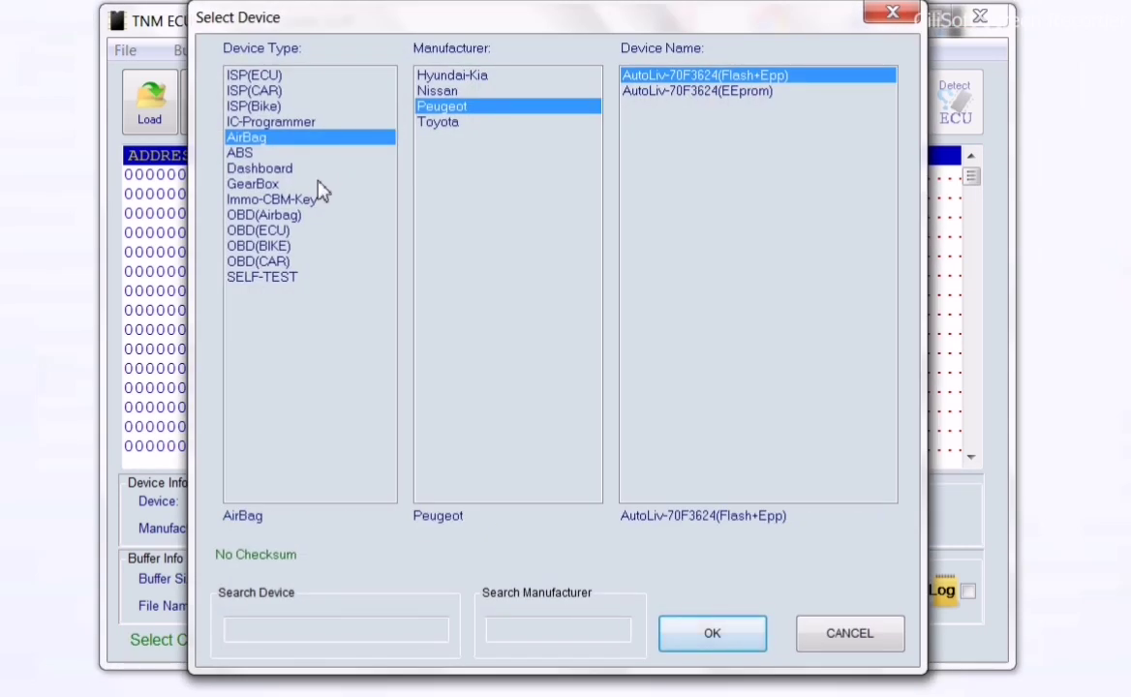
{"action": "left_click", "coordinate": [265, 236]}
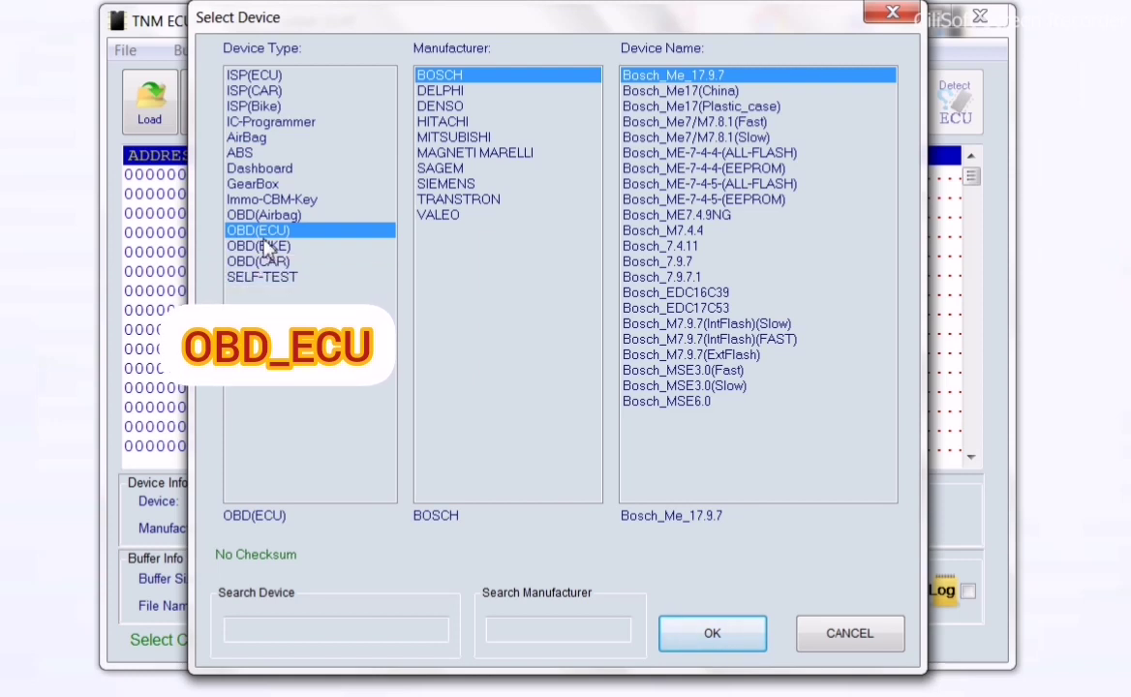
{"action": "left_click", "coordinate": [441, 185]}
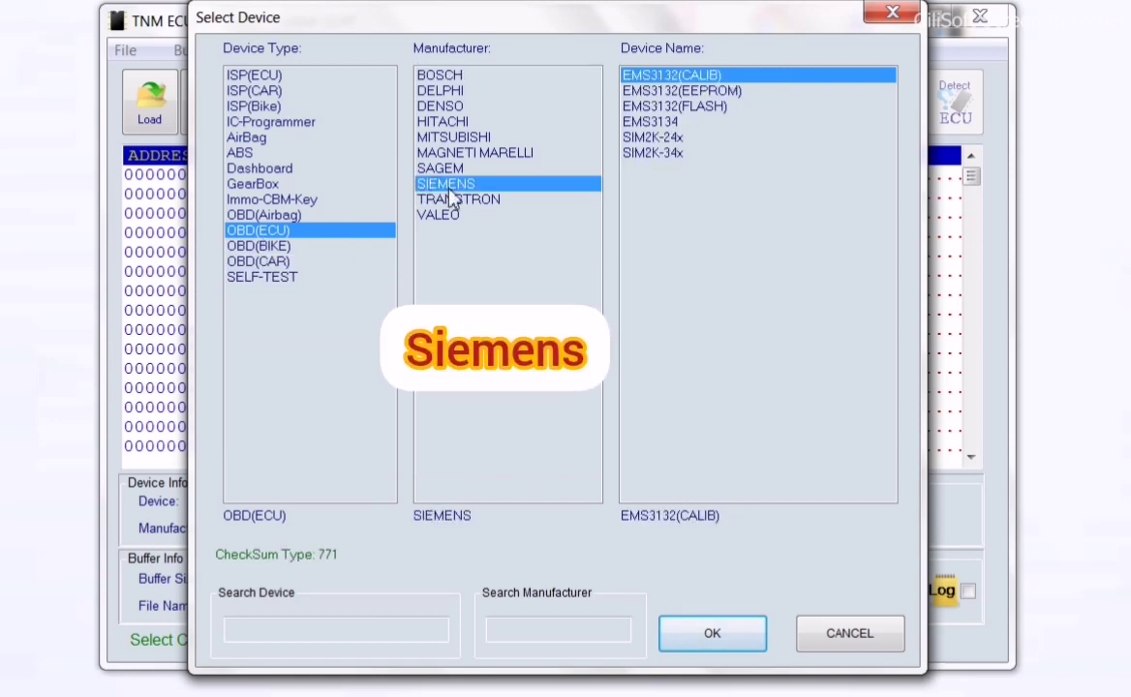
{"action": "left_click", "coordinate": [681, 154]}
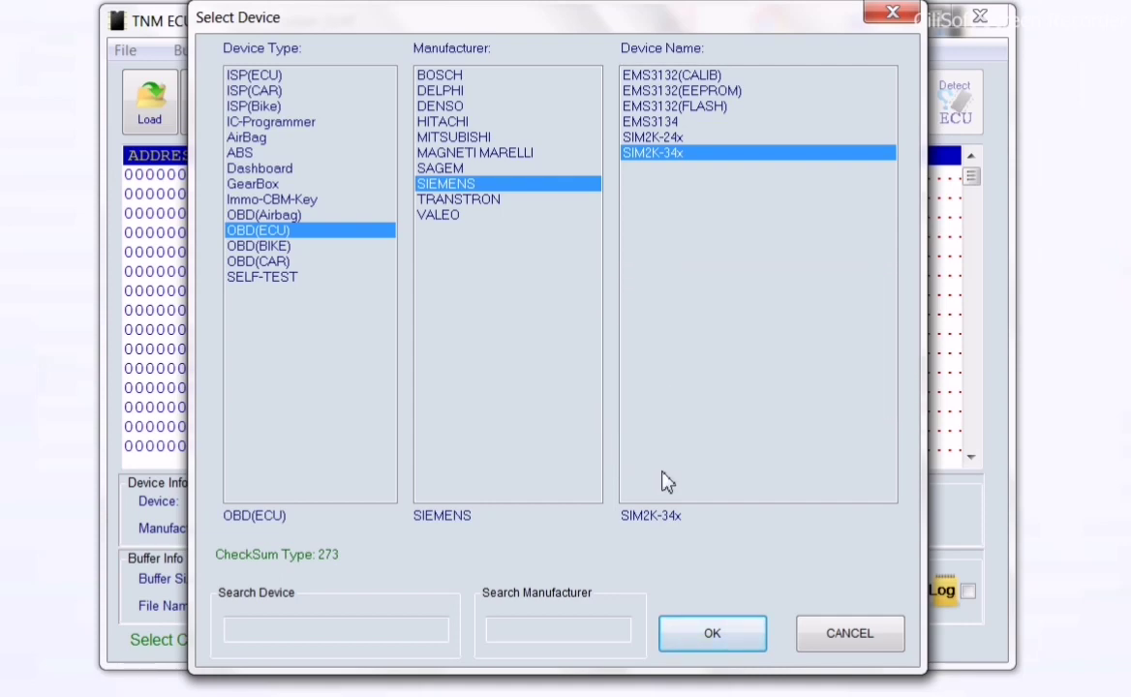
{"action": "left_click", "coordinate": [753, 643]}
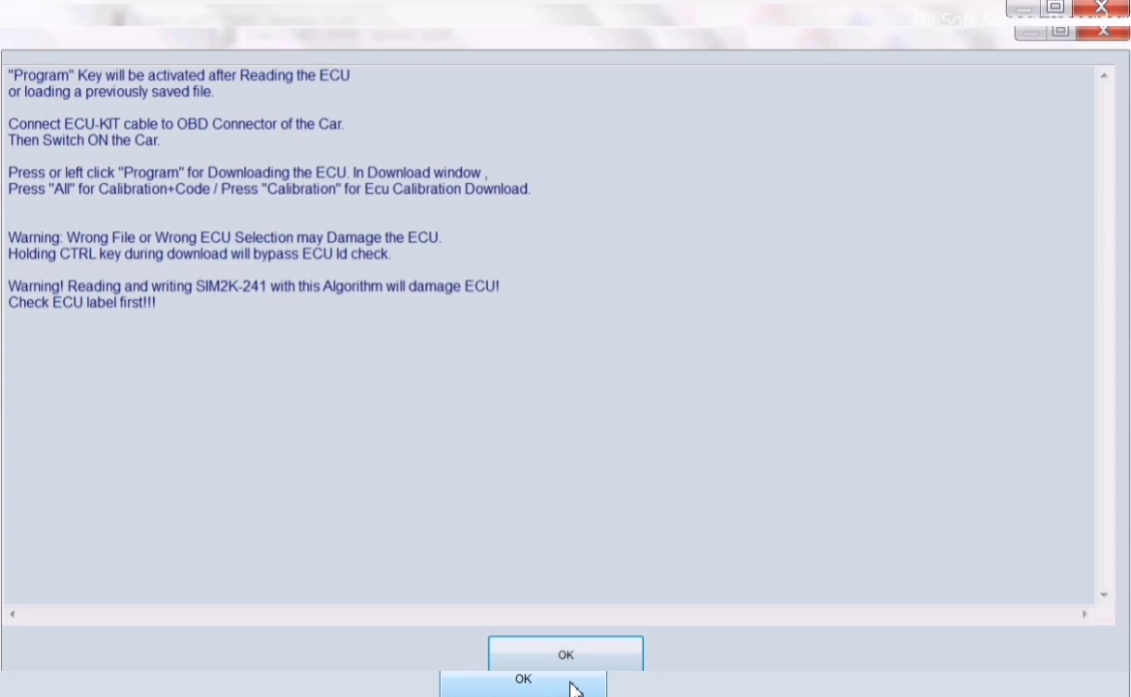
{"action": "left_click", "coordinate": [567, 664]}
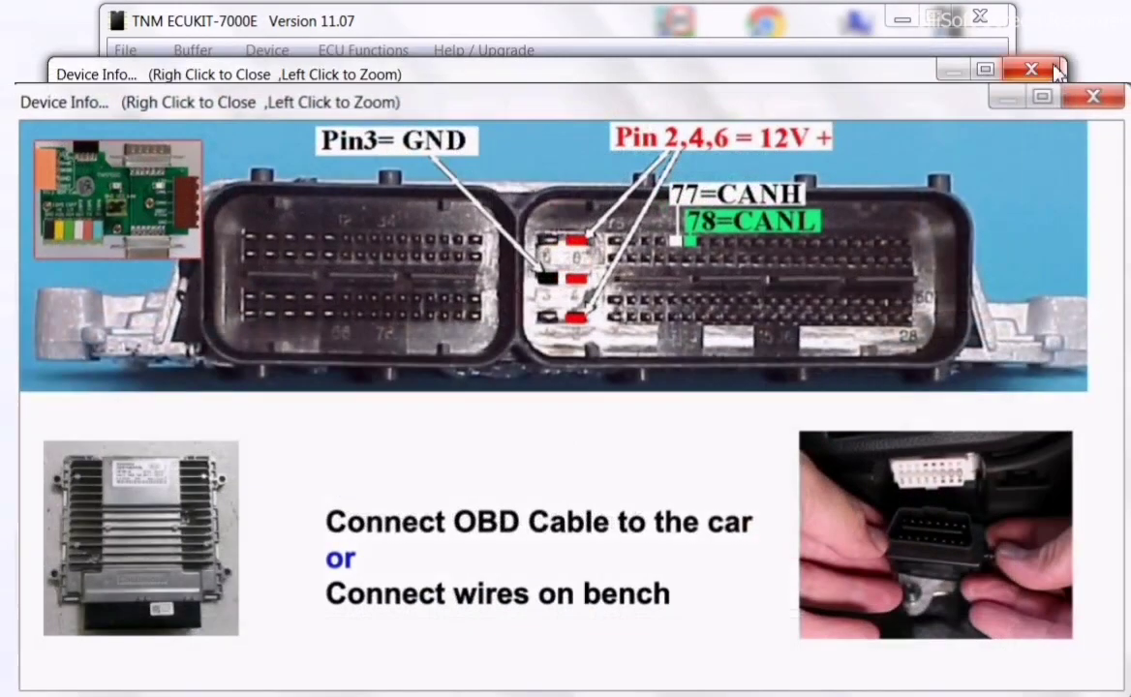
{"action": "left_click", "coordinate": [1057, 71]}
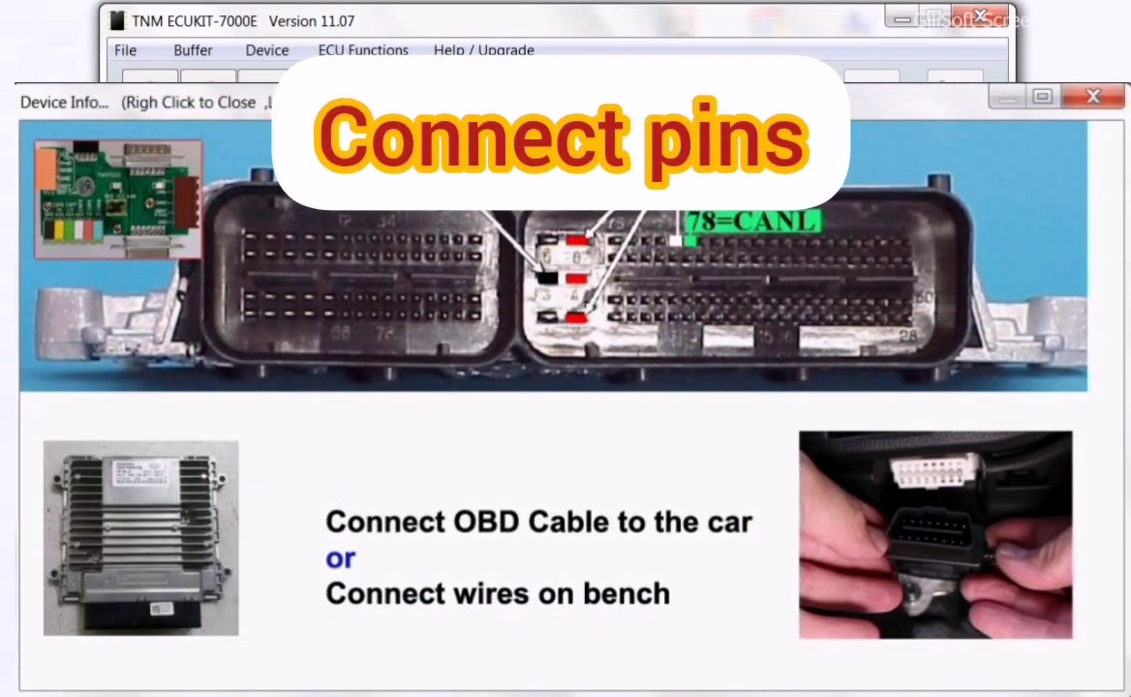
{"action": "right_click", "coordinate": [707, 250]}
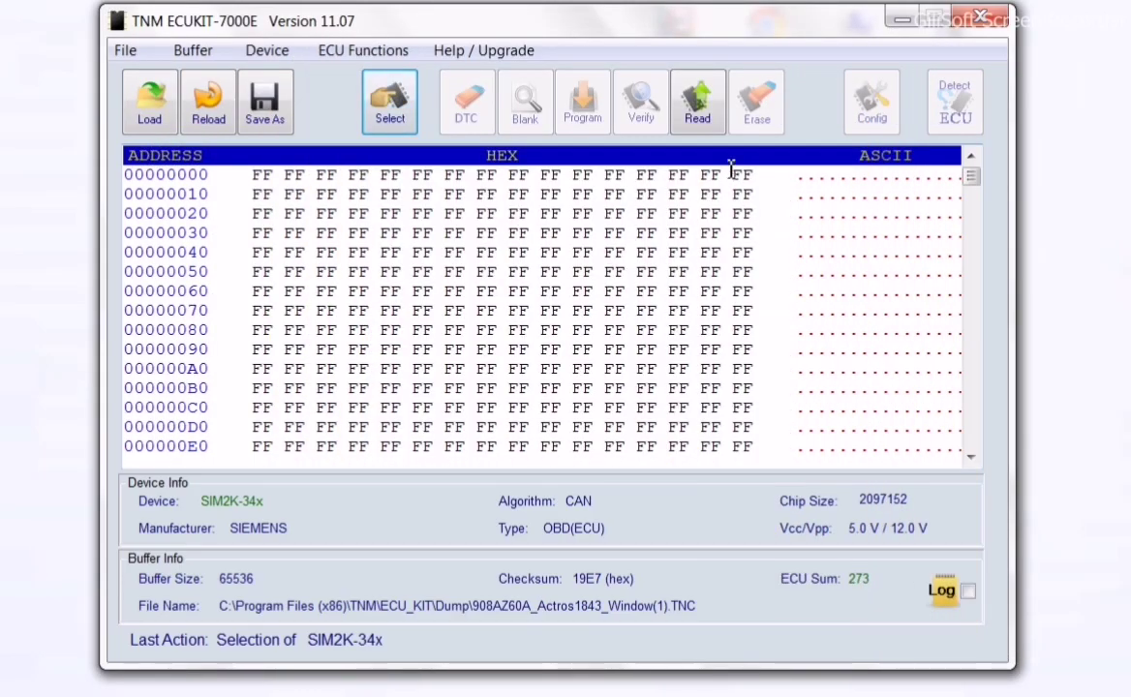
- Read the ECU into the buffer and save it to the Desktop as the bin file "sim2k341-original dump"
{"action": "left_click", "coordinate": [698, 106]}
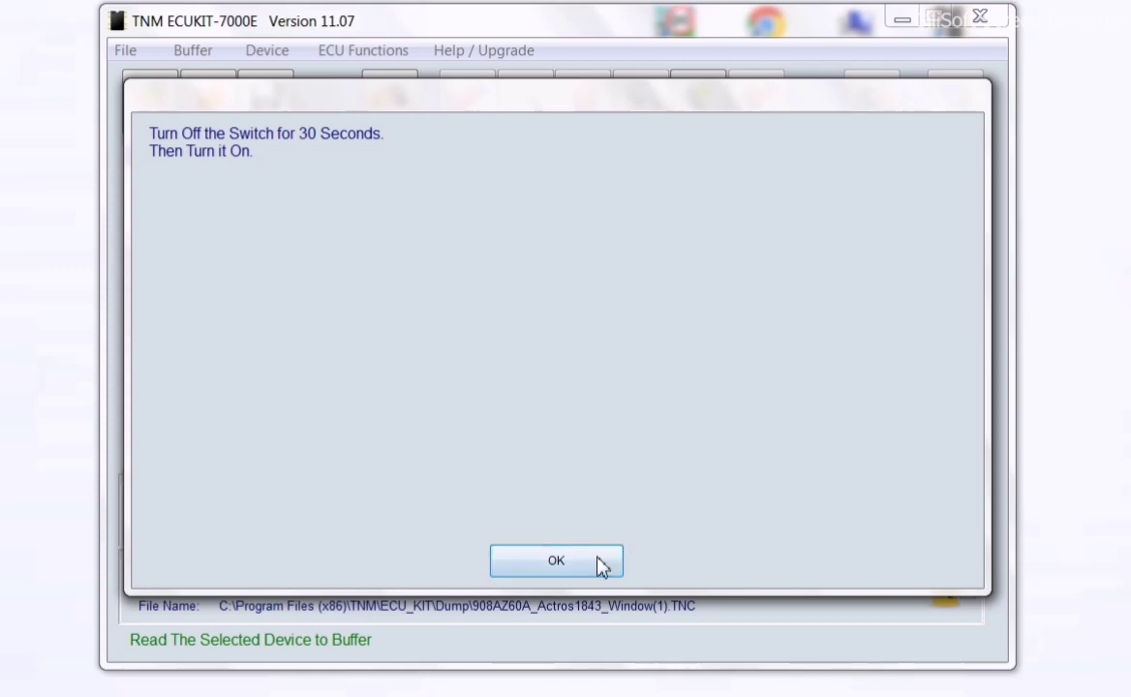
{"action": "left_click", "coordinate": [598, 566]}
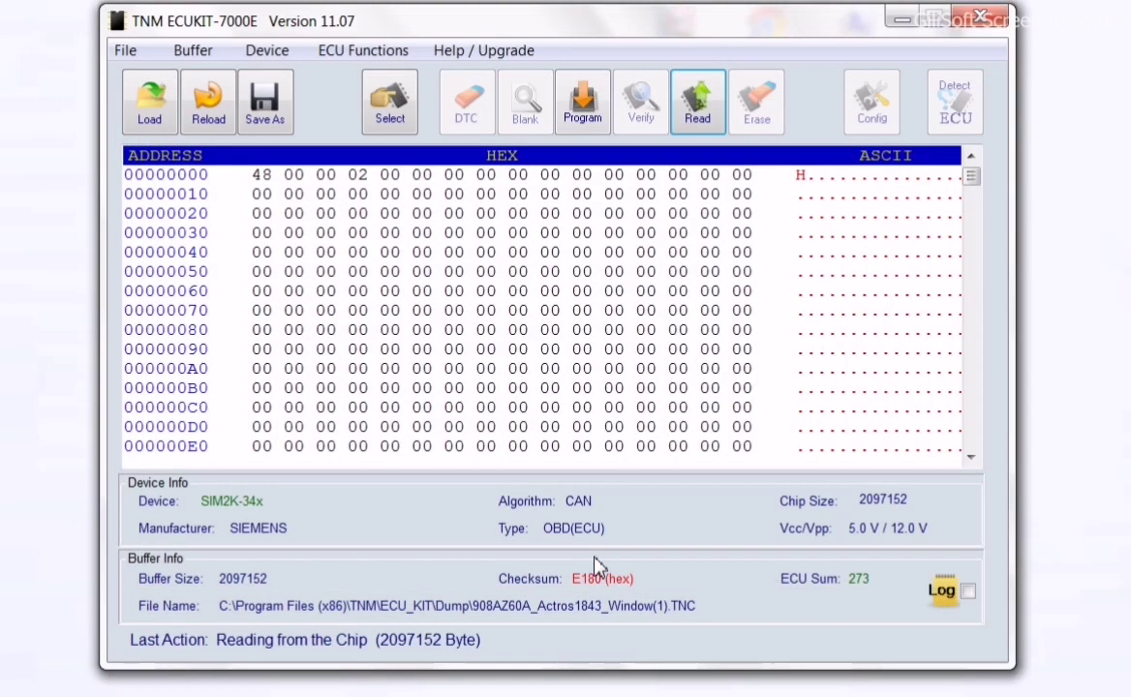
{"action": "left_click", "coordinate": [266, 106]}
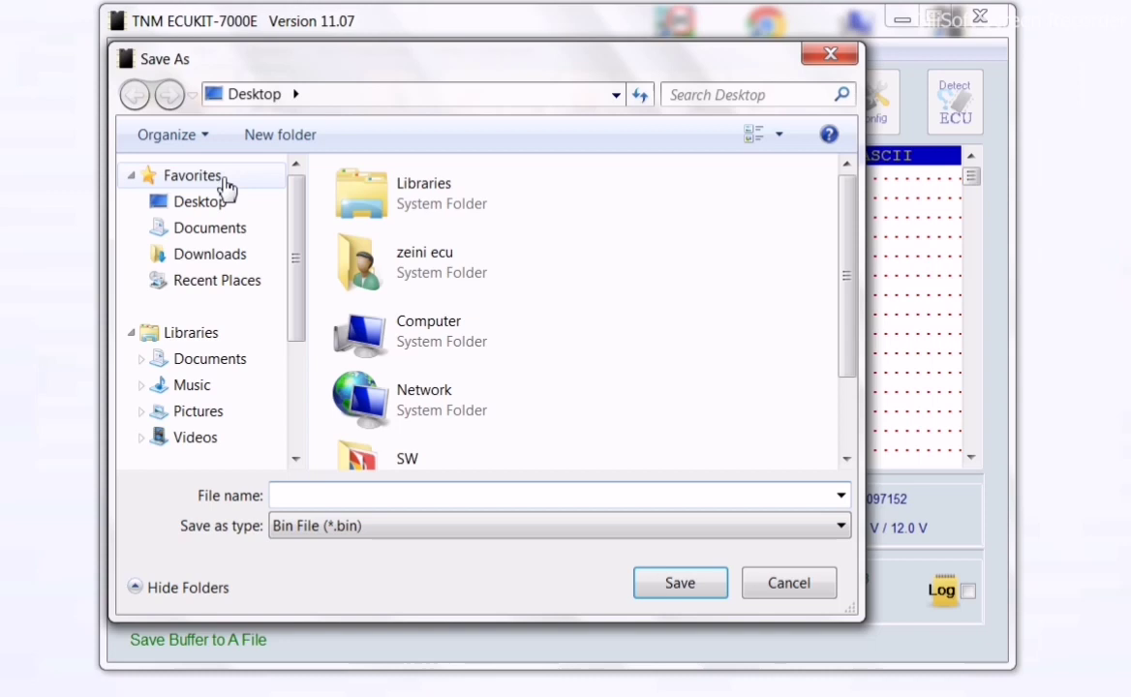
{"action": "left_click", "coordinate": [203, 207]}
{"action": "left_click", "coordinate": [323, 502]}
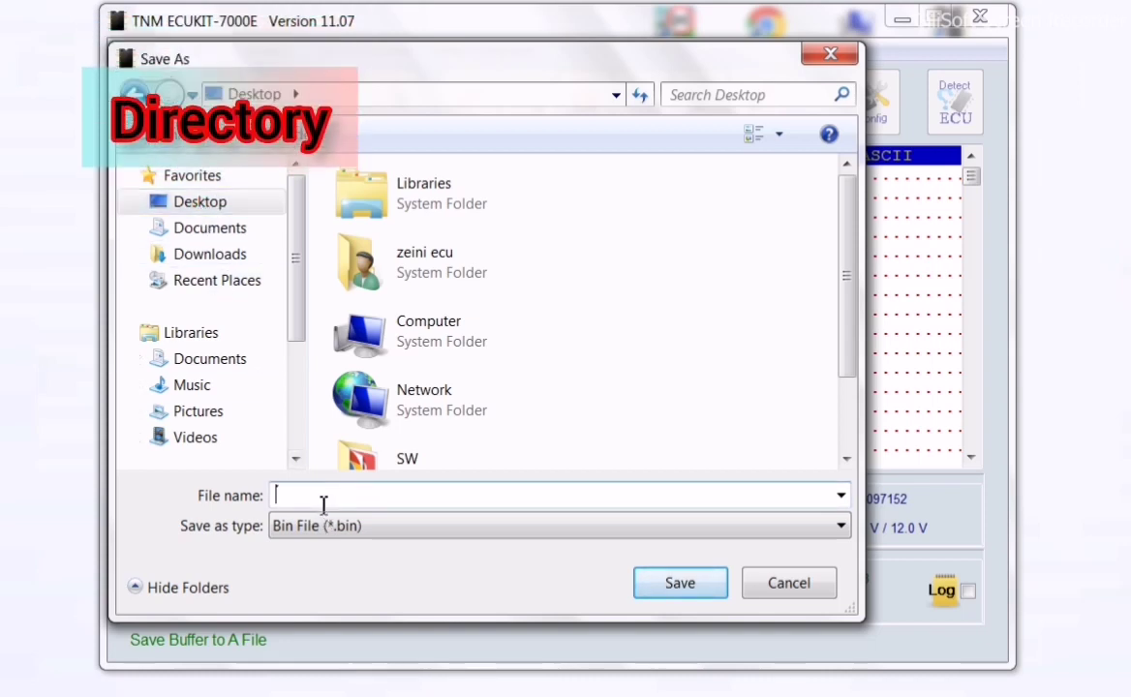
{"action": "type", "text": "sim2k341-original dump"}
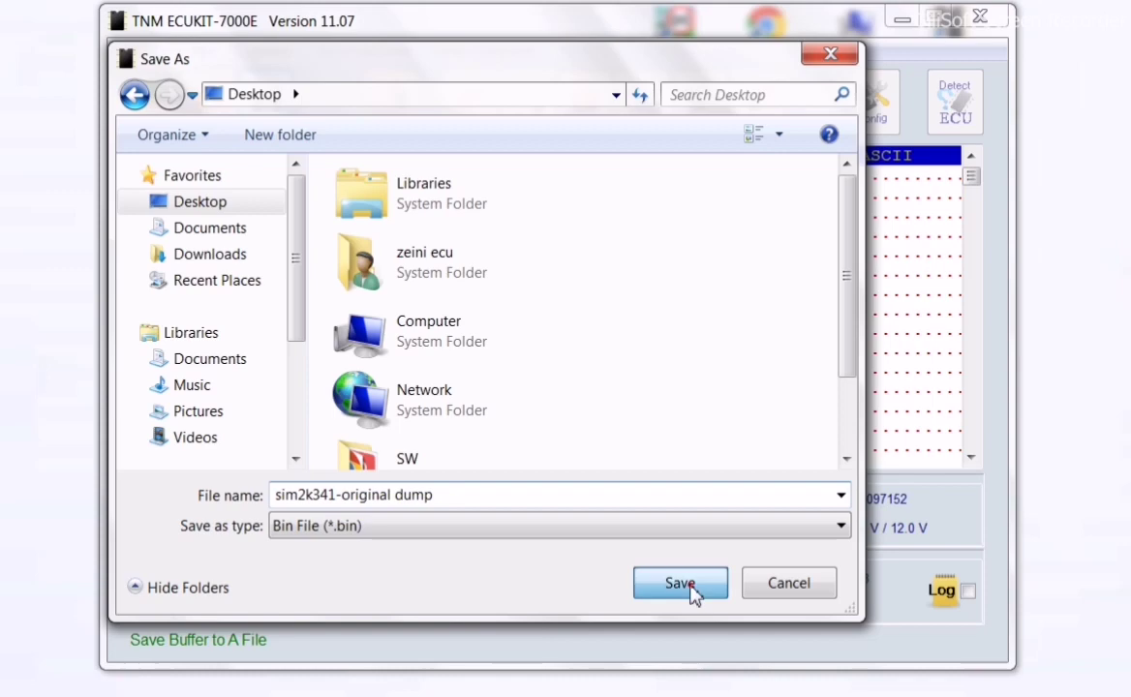
{"action": "left_click", "coordinate": [692, 586]}
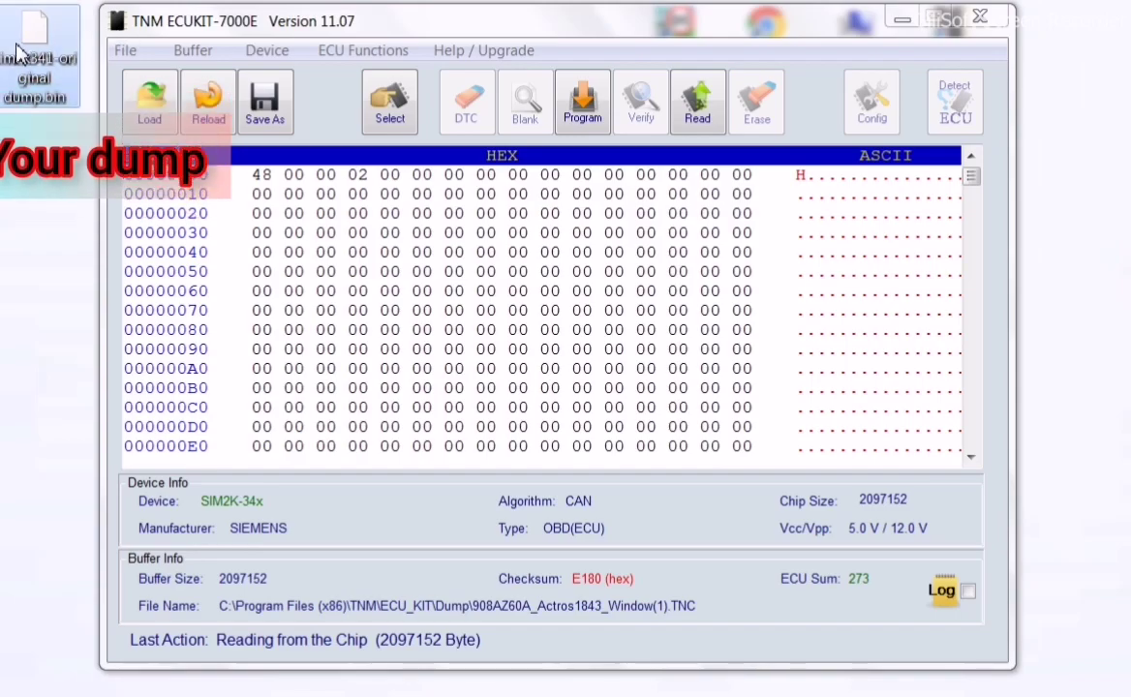
- Remove the immobilizer from the buffer with the Hex Calculator's Immo formula Hyundai_SIM2K_34x-(2)-IMMO-OFF.c
{"action": "right_click", "coordinate": [344, 254]}
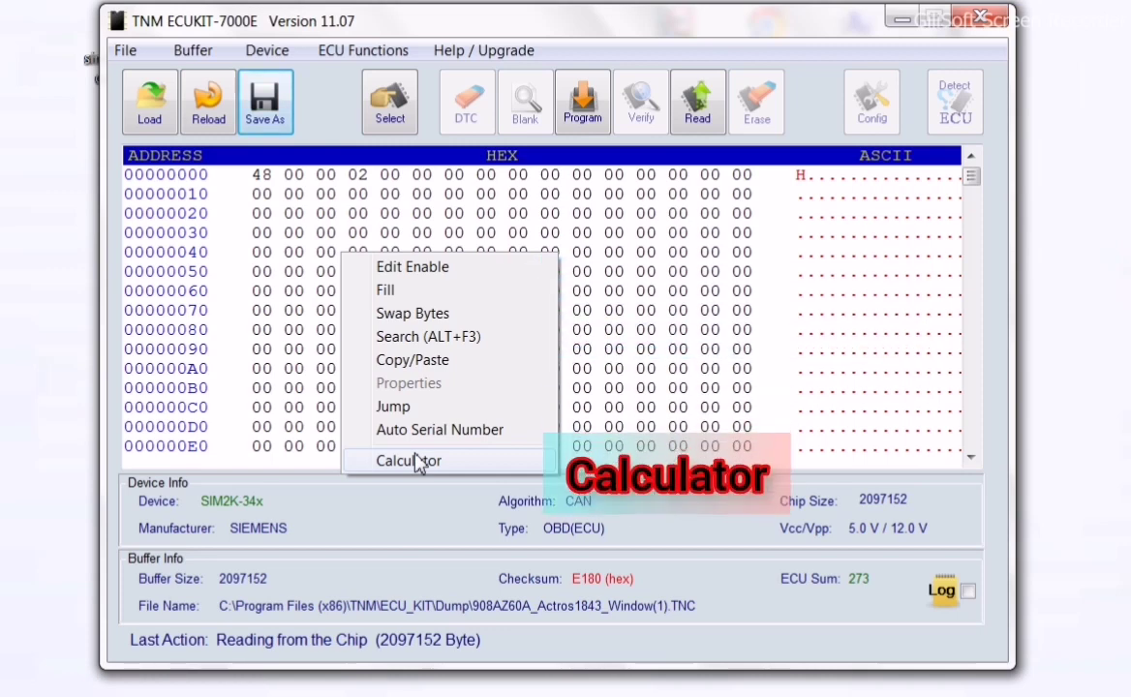
{"action": "left_click", "coordinate": [418, 462]}
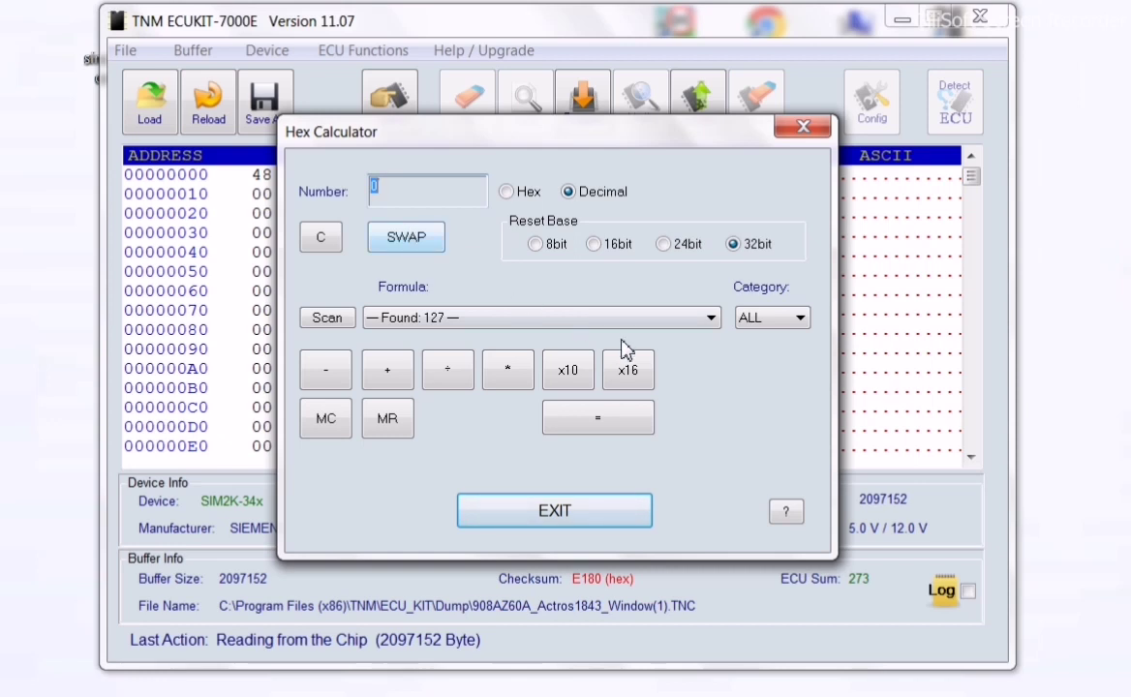
{"action": "left_click", "coordinate": [787, 325]}
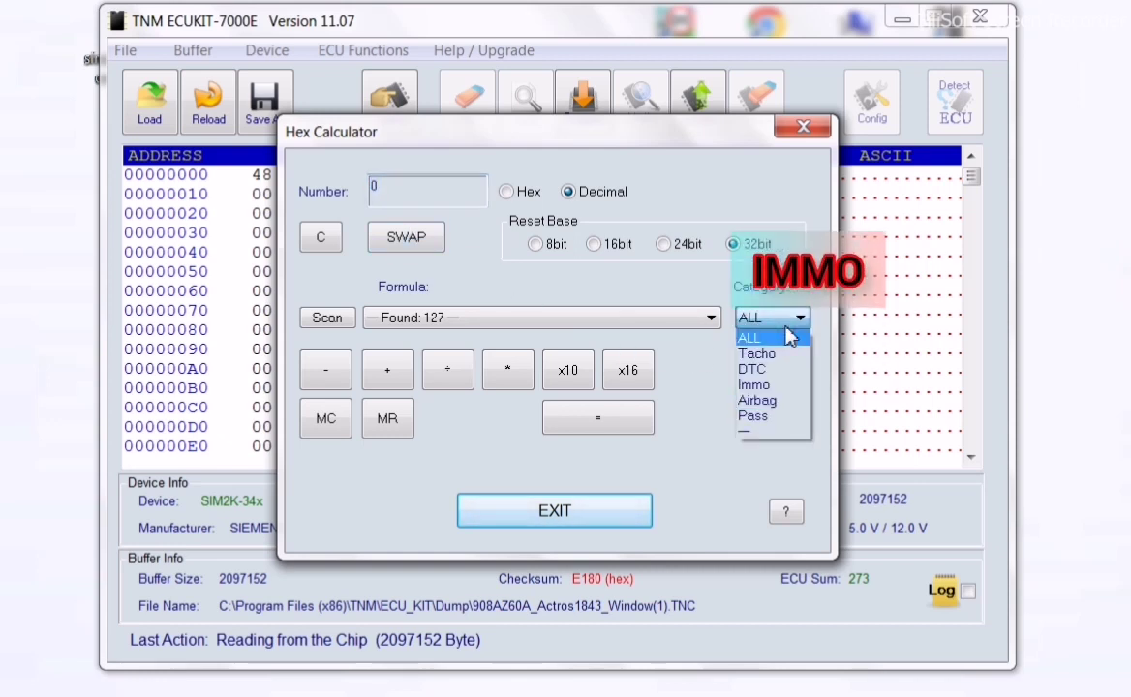
{"action": "left_click", "coordinate": [755, 385]}
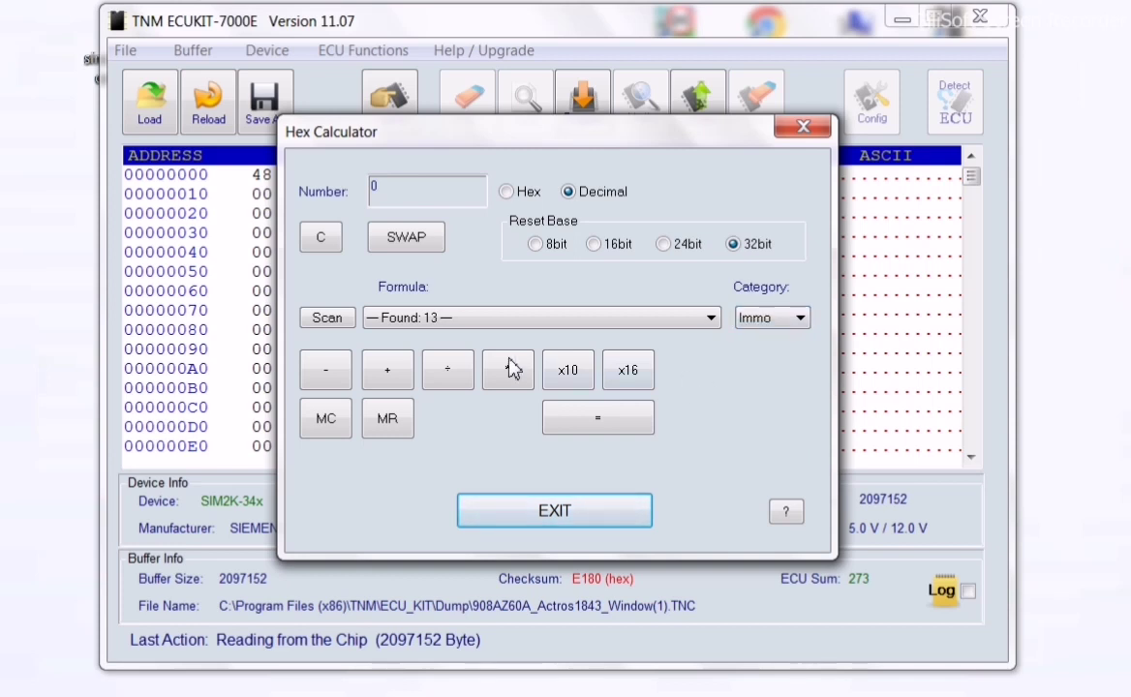
{"action": "left_click", "coordinate": [422, 321]}
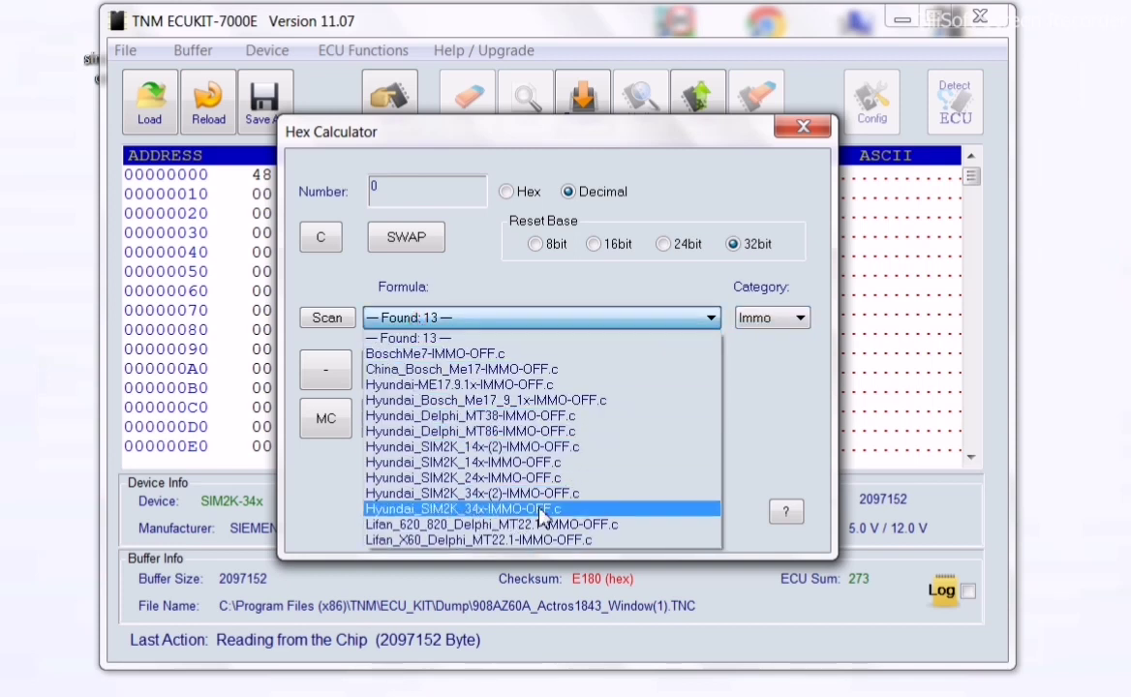
{"action": "left_click", "coordinate": [611, 496]}
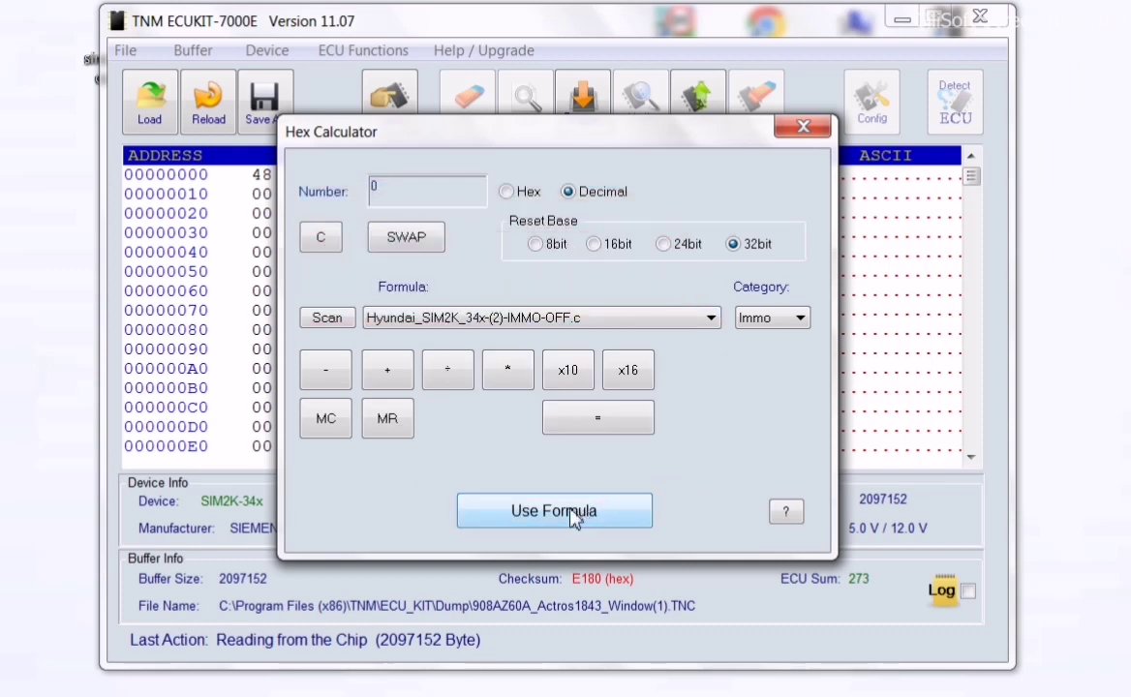
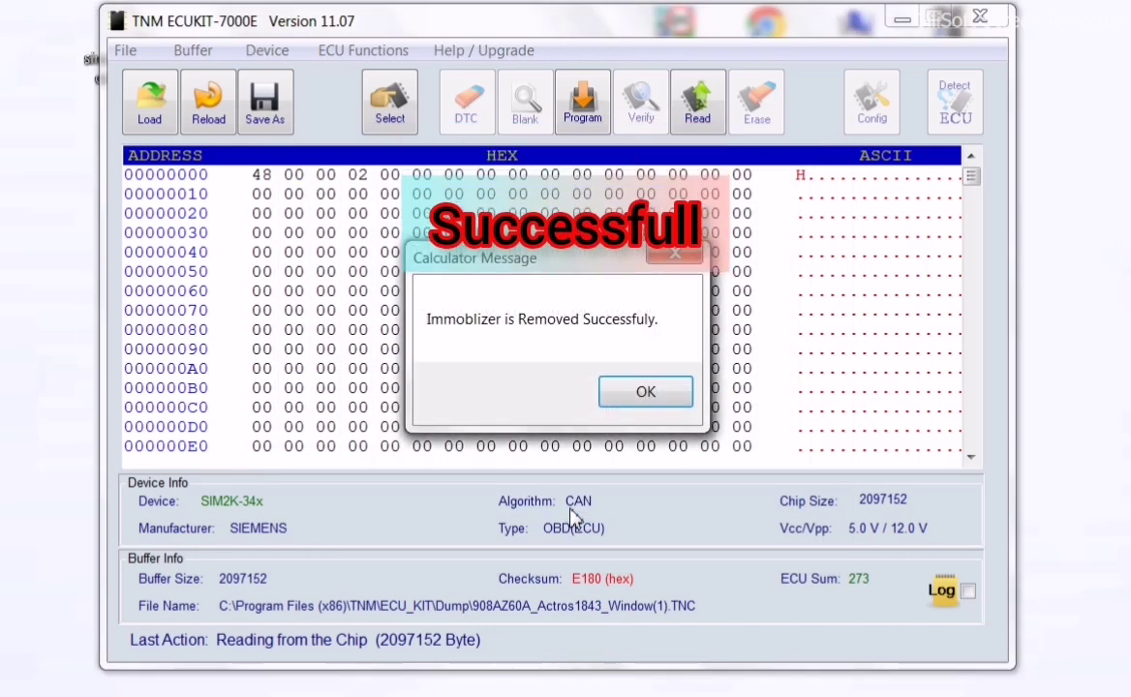
{"action": "left_click", "coordinate": [651, 394]}
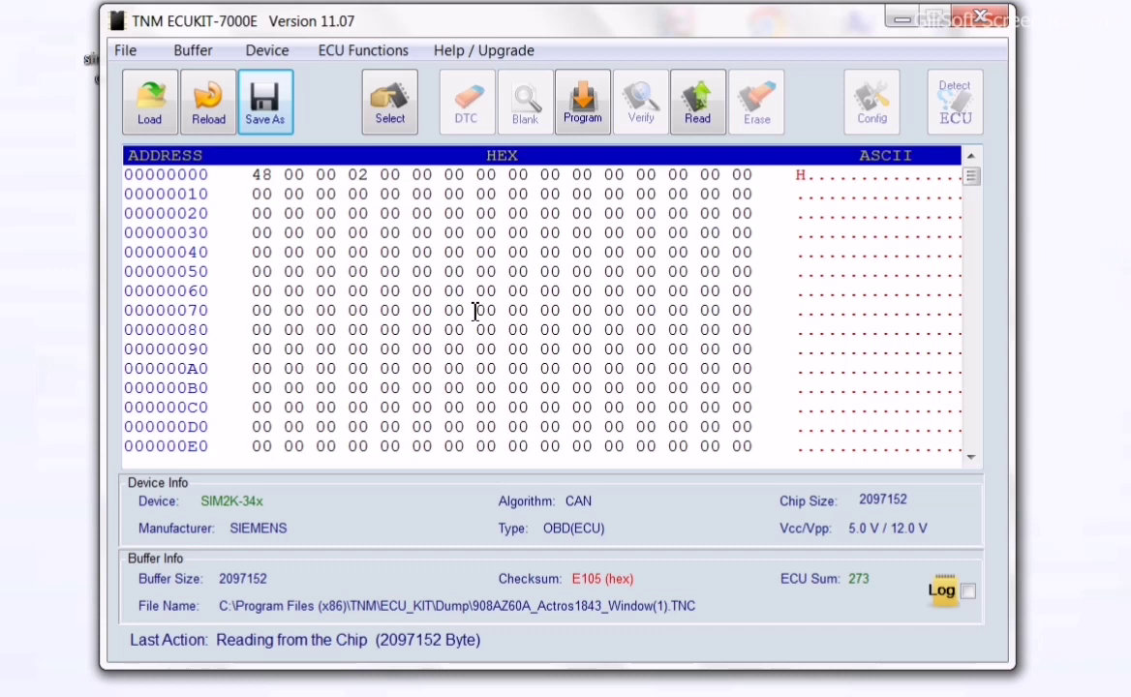
- Remove trouble code 304 (hex) from the buffer with the Hex Calculator's DTC formula Continental SIM2K_14X_24X_34X DTCR.c
{"action": "right_click", "coordinate": [474, 311]}
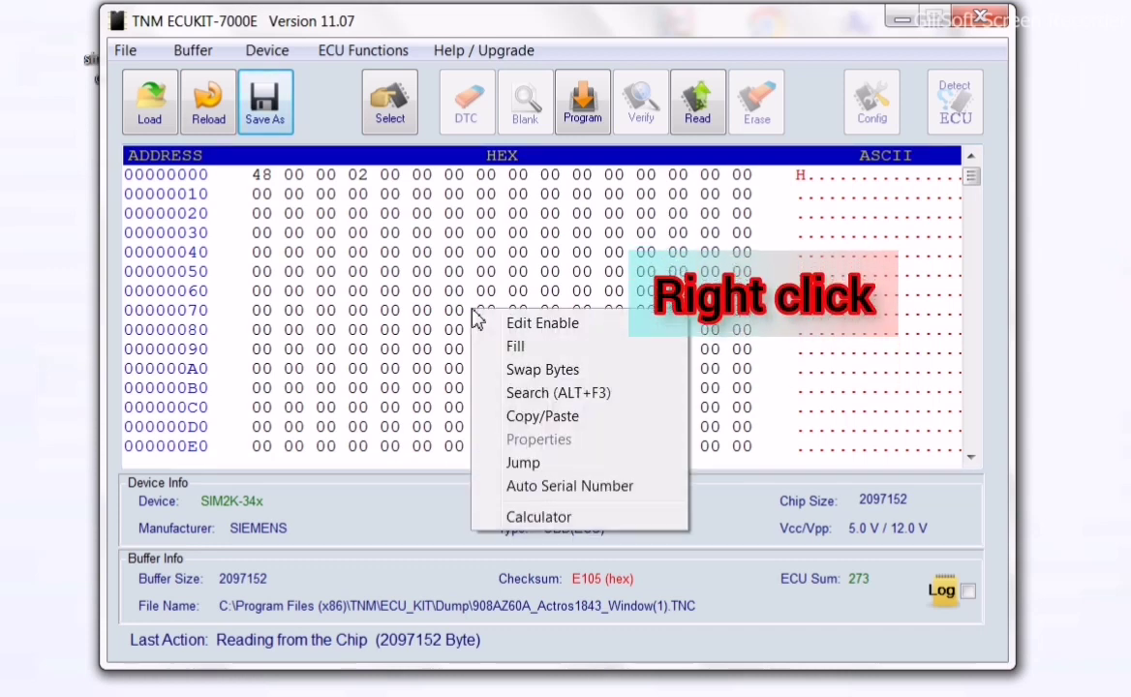
{"action": "left_click", "coordinate": [579, 520]}
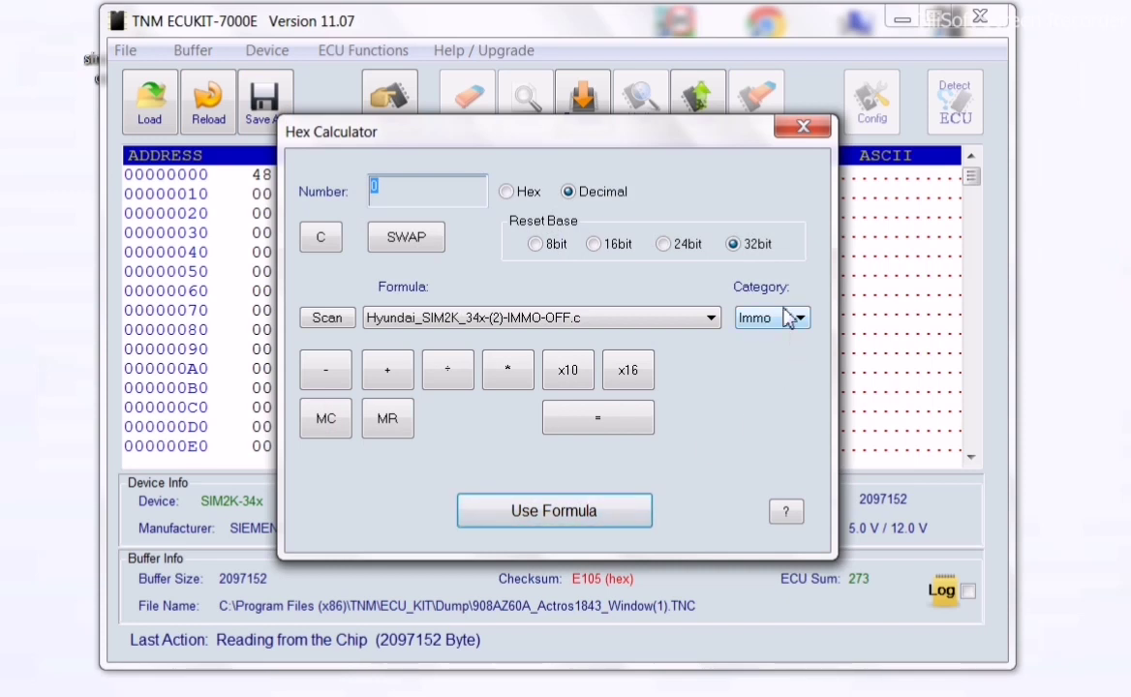
{"action": "left_click", "coordinate": [784, 323]}
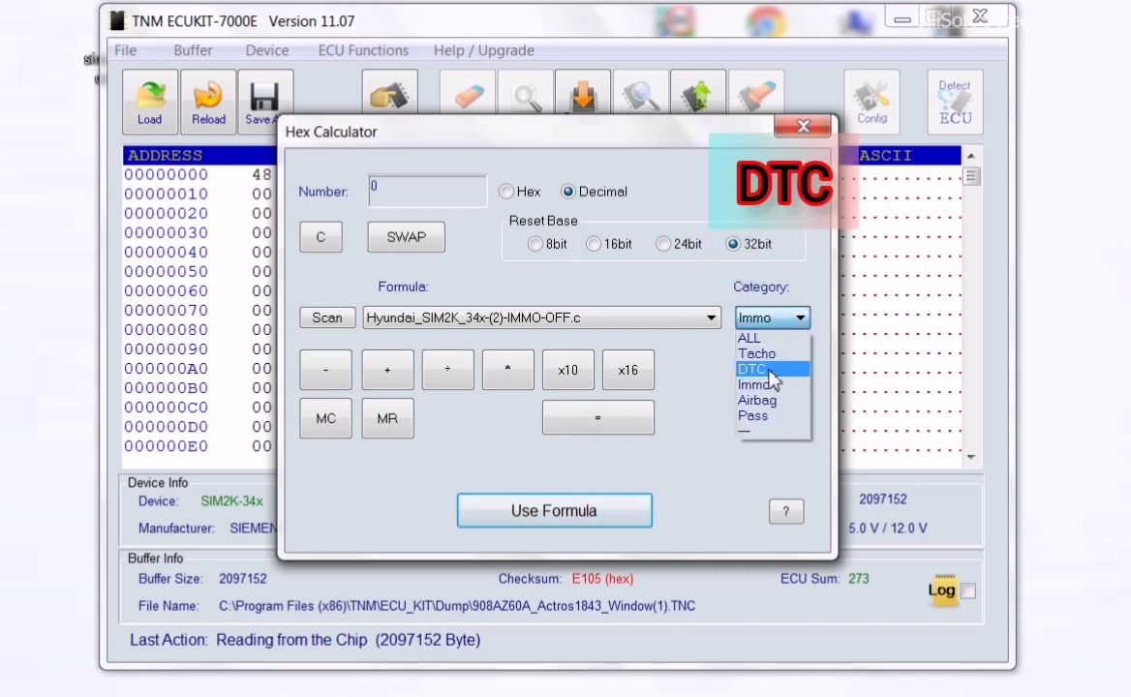
{"action": "left_click", "coordinate": [548, 330]}
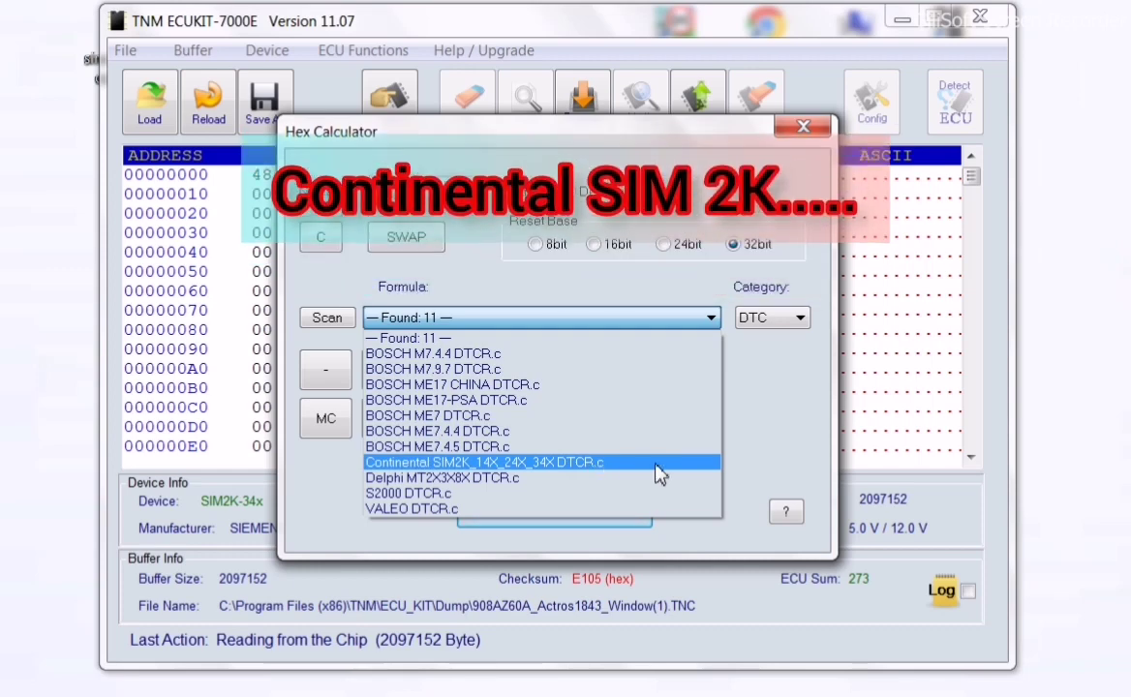
{"action": "left_click", "coordinate": [658, 464]}
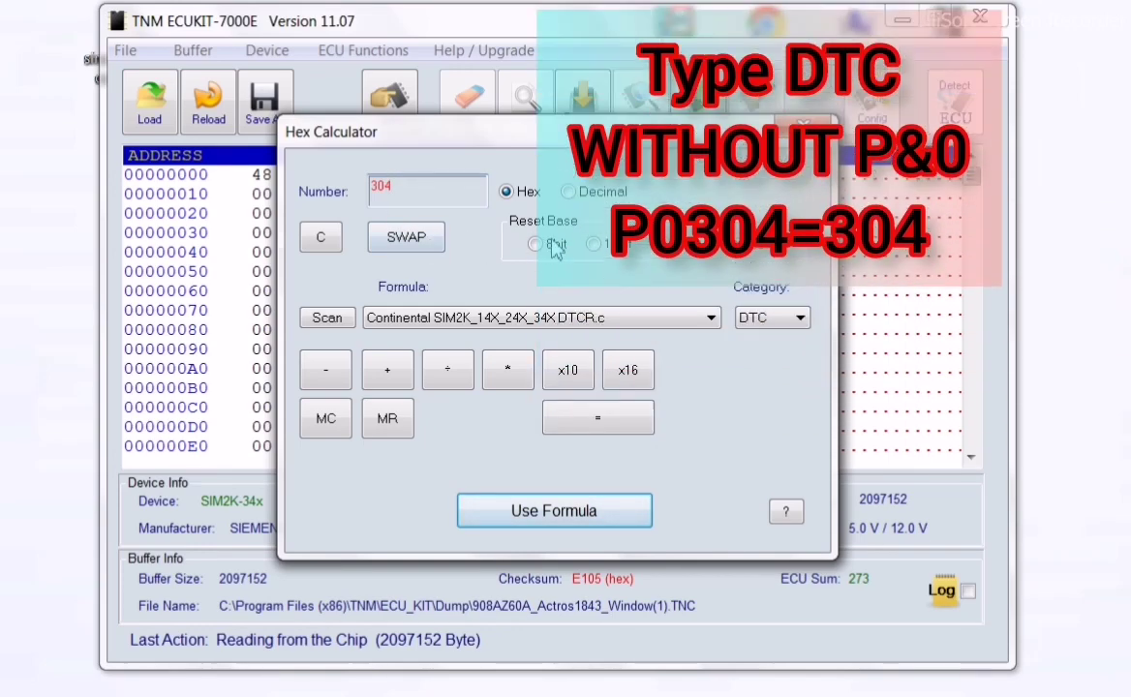
{"action": "left_click", "coordinate": [556, 520]}
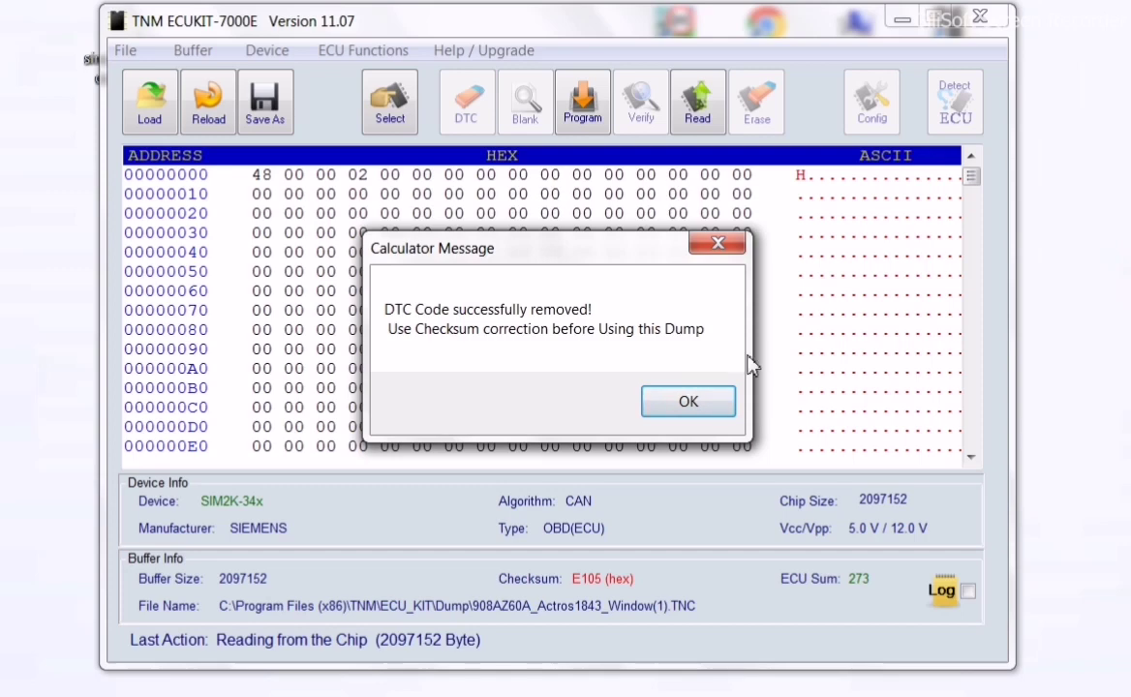
{"action": "left_click", "coordinate": [689, 402]}
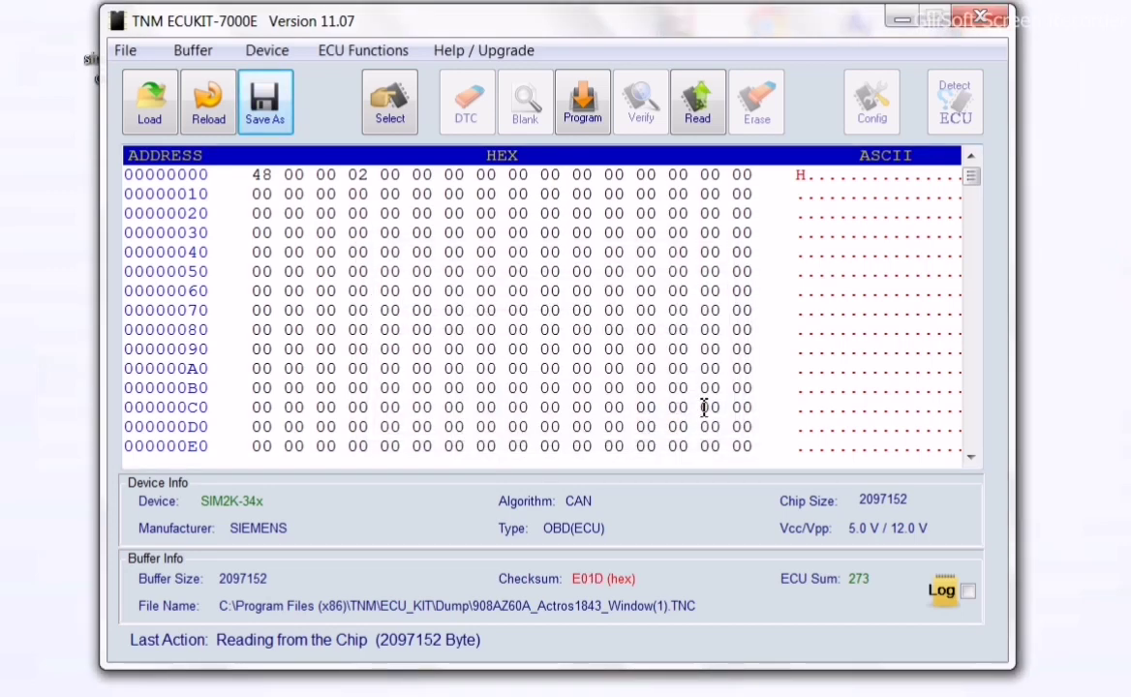
- Program the buffer to the ECU with both code and calibration, accepting the checksum fix and the ignition switch-off instruction
{"action": "left_click", "coordinate": [585, 111]}
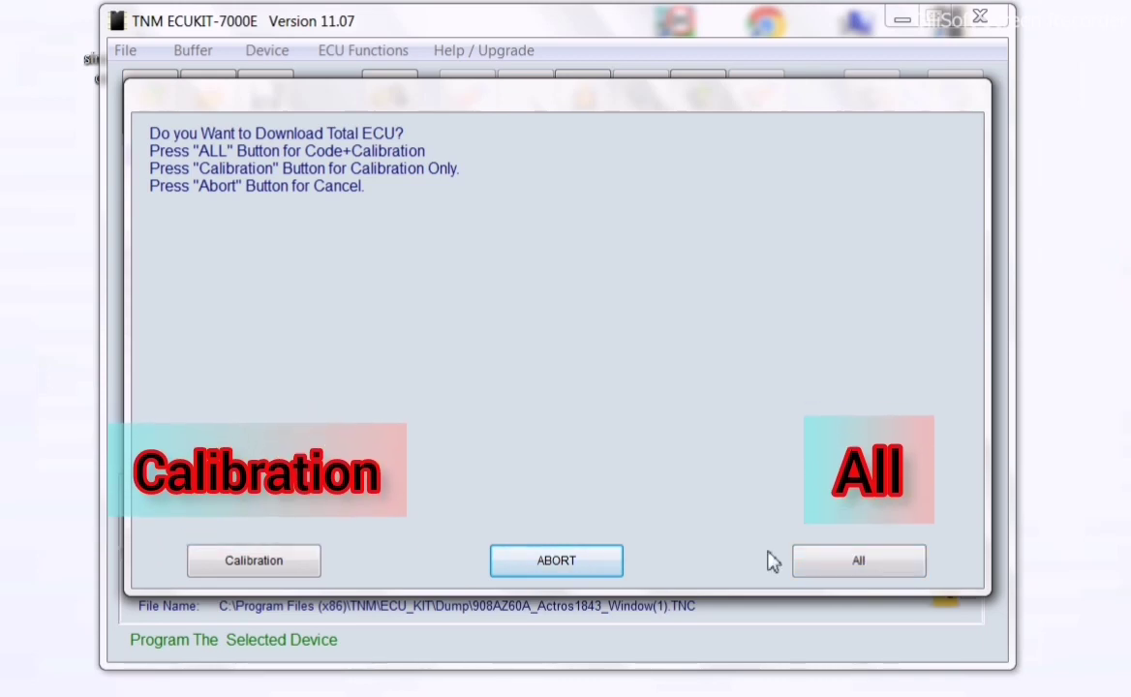
{"action": "left_click", "coordinate": [838, 573]}
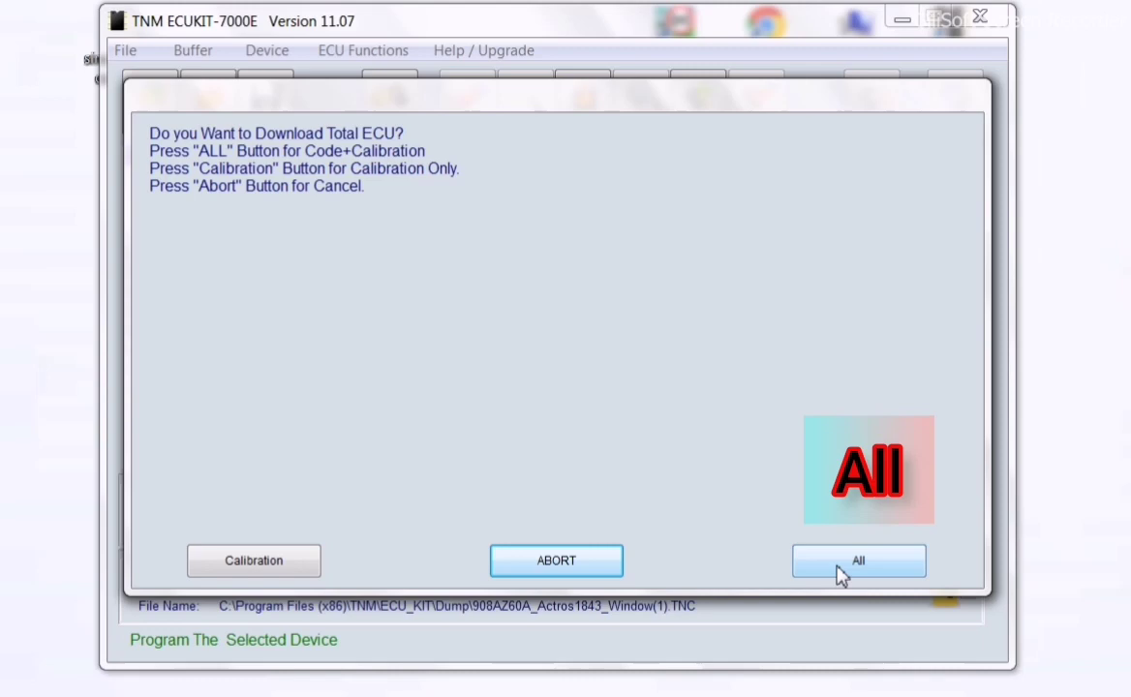
{"action": "left_click", "coordinate": [841, 571]}
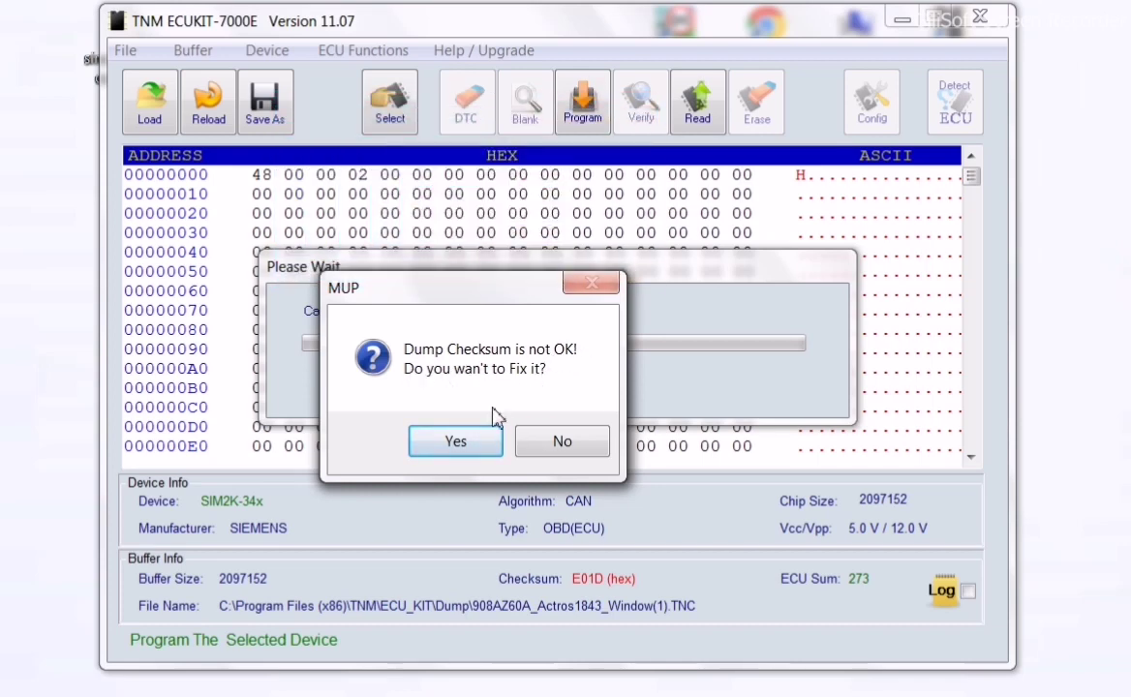
{"action": "left_click", "coordinate": [455, 441]}
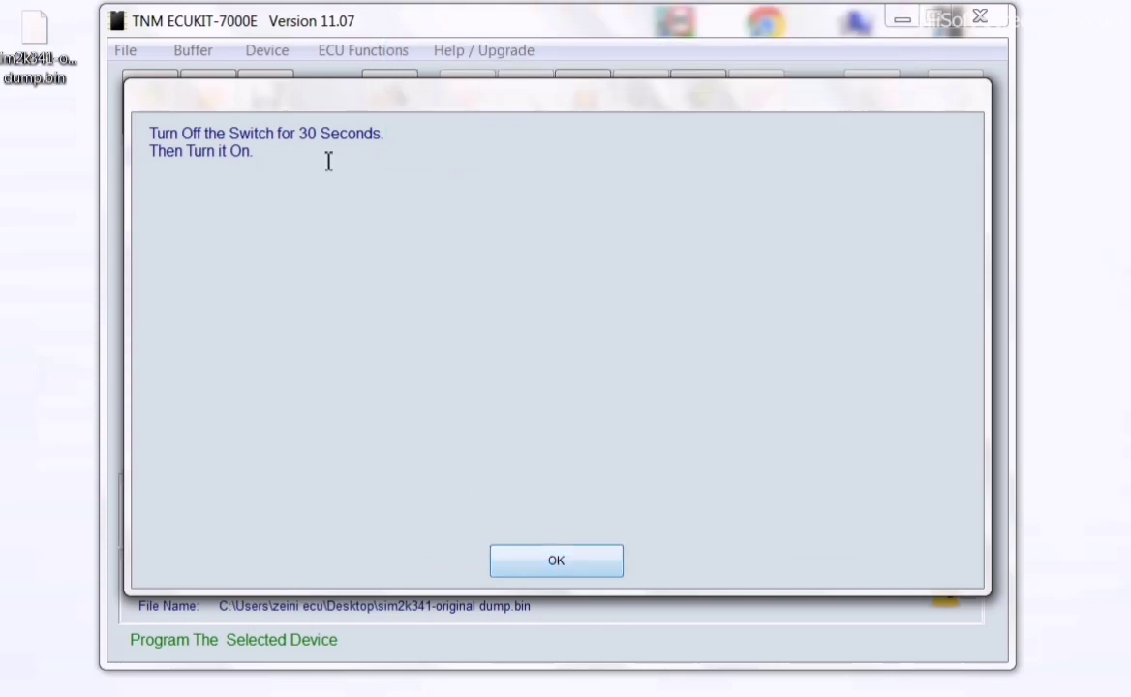
{"action": "left_click", "coordinate": [600, 573]}
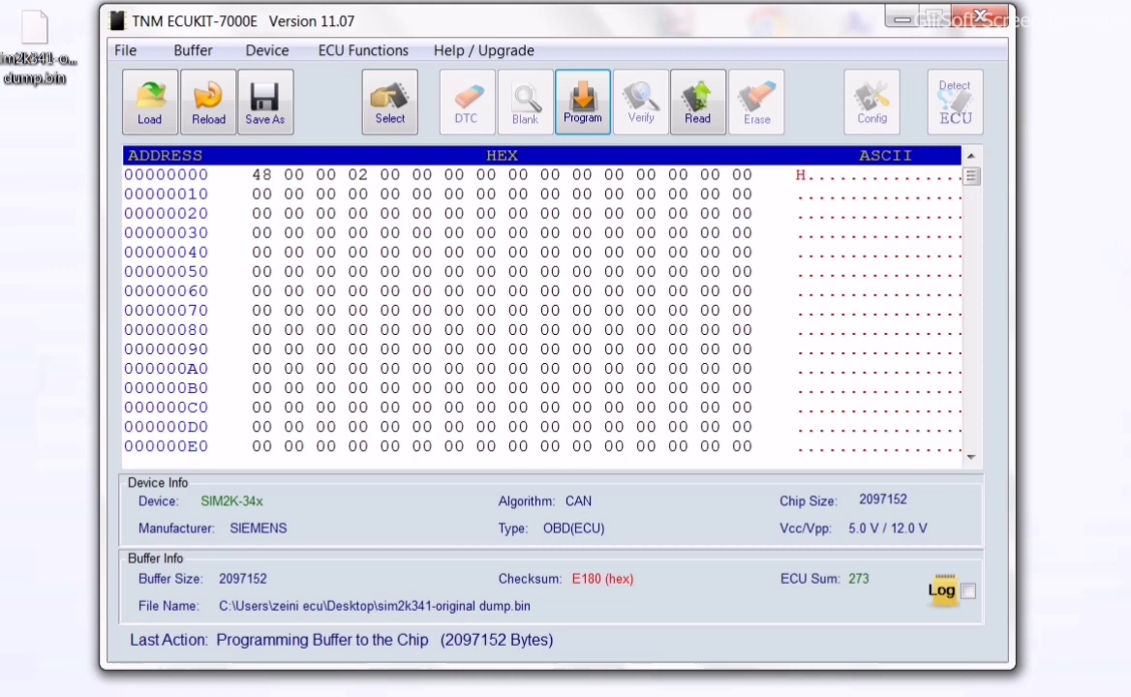